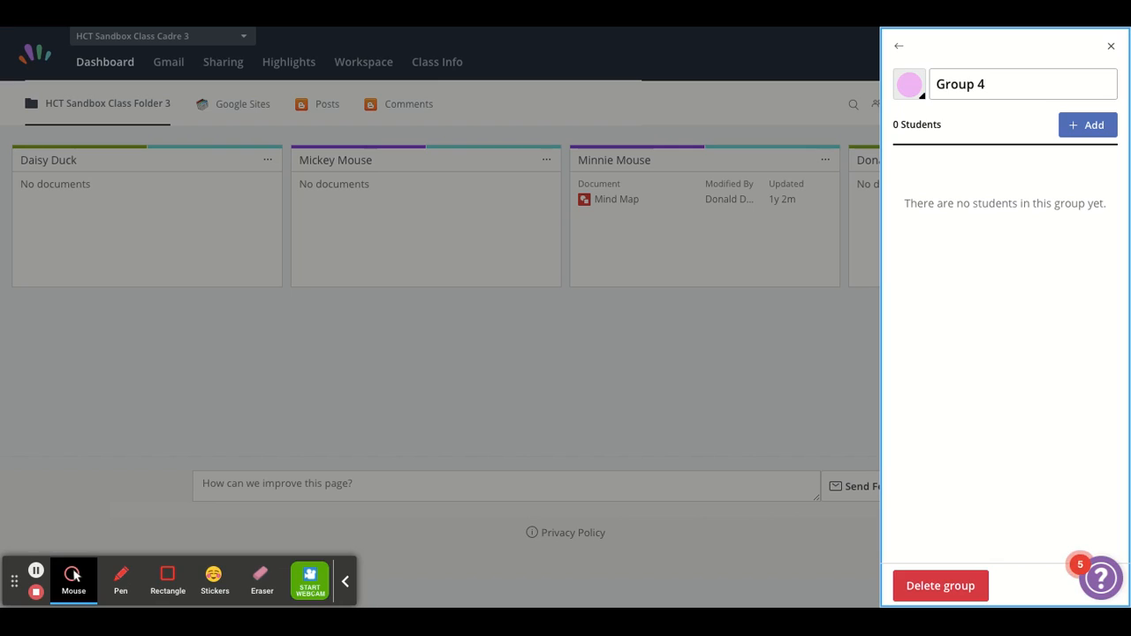
Step: Rename the new group as United States and set its colour to bright red
triple_click(983, 83)
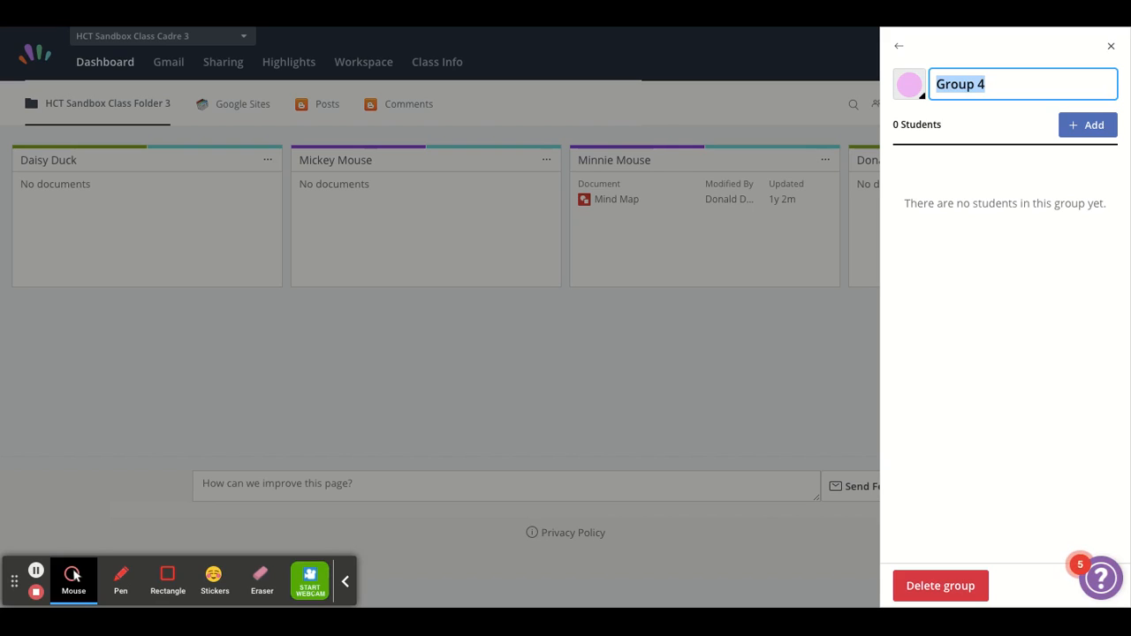
type("Uni")
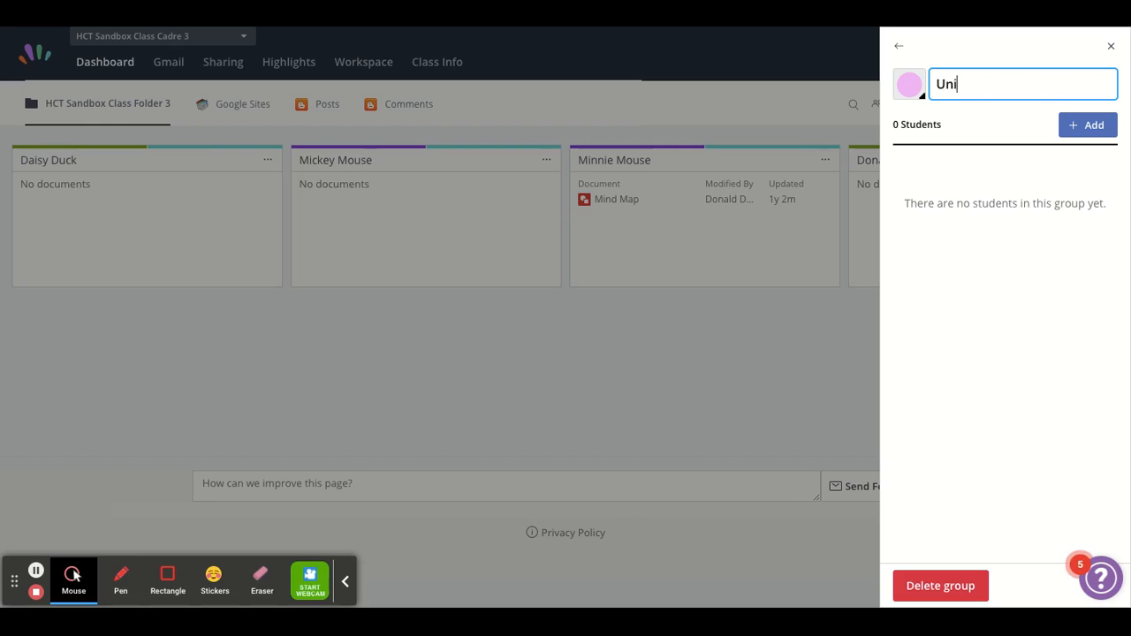
type("ted States")
left_click(1094, 129)
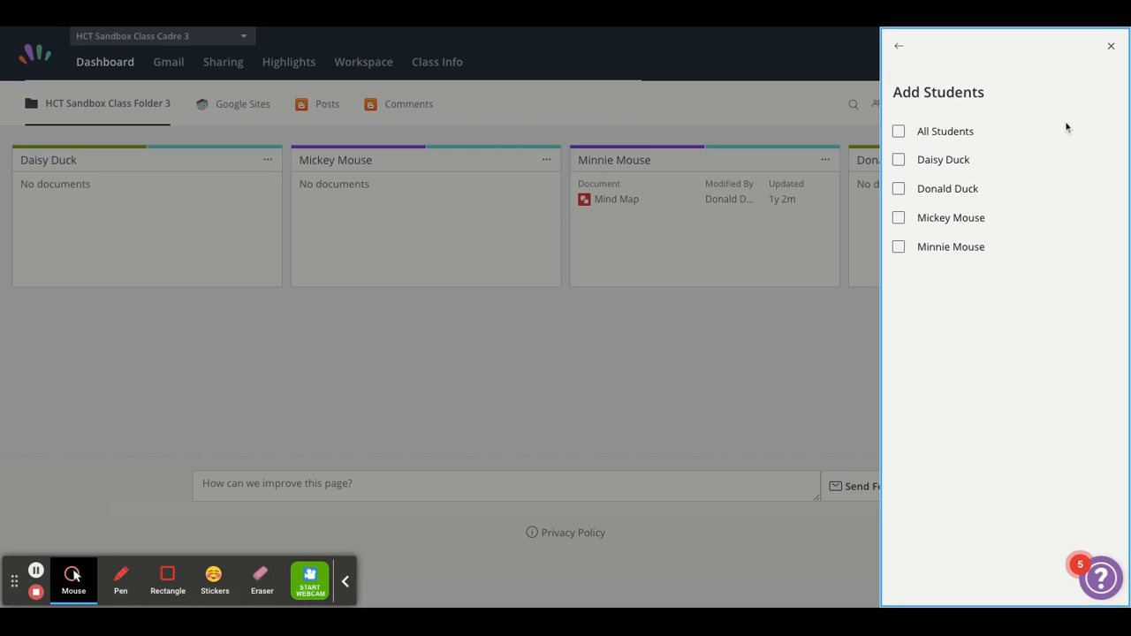
left_click(900, 49)
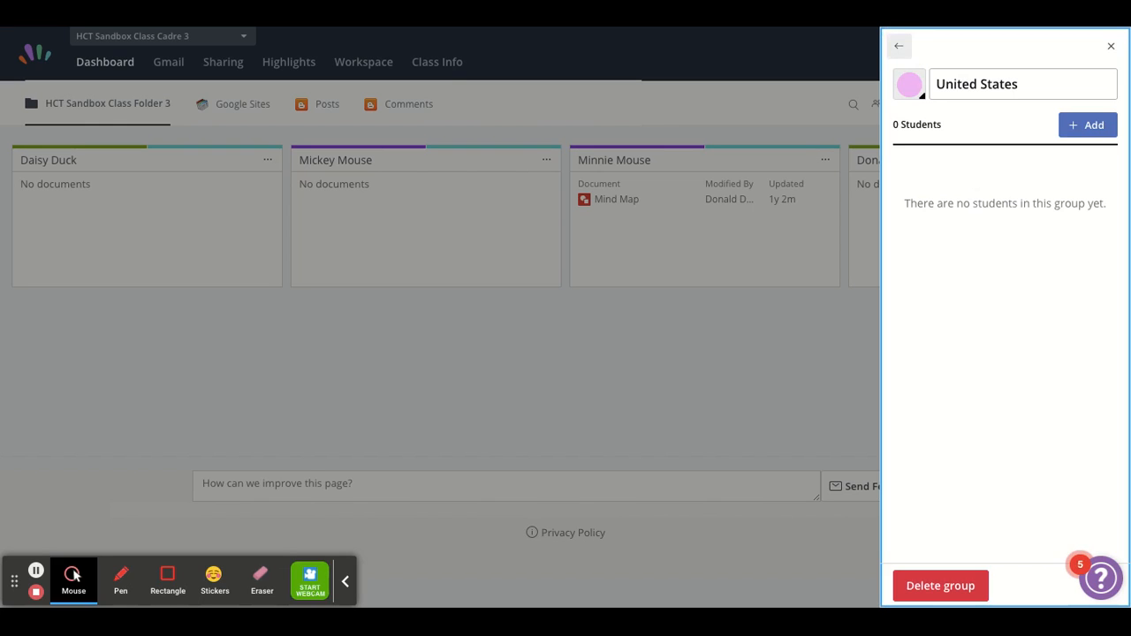
left_click(913, 89)
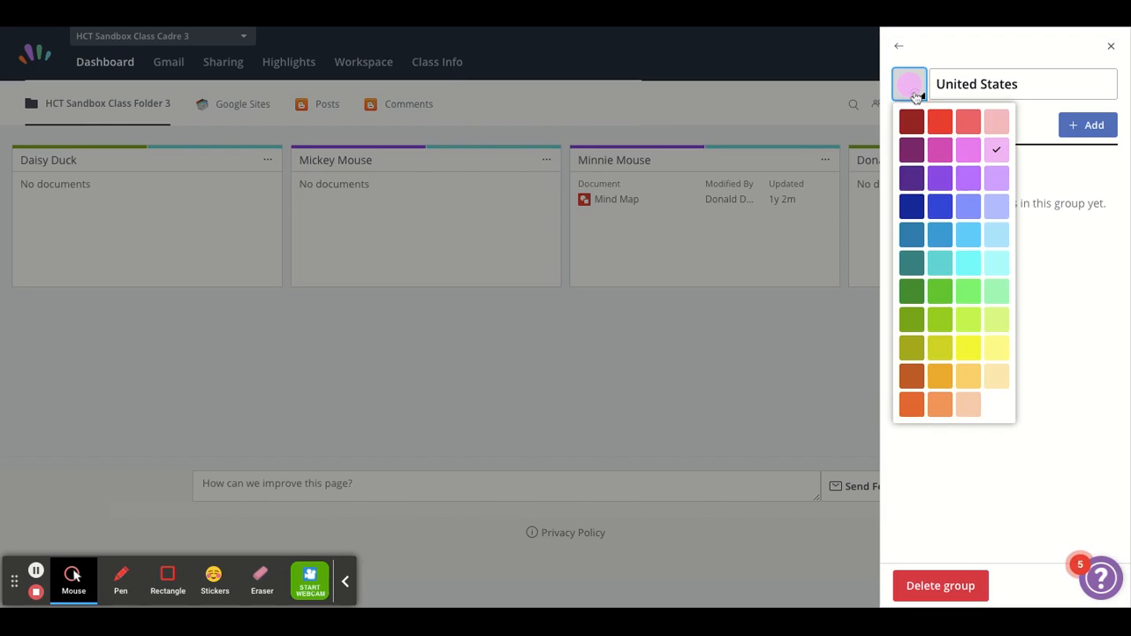
left_click(940, 125)
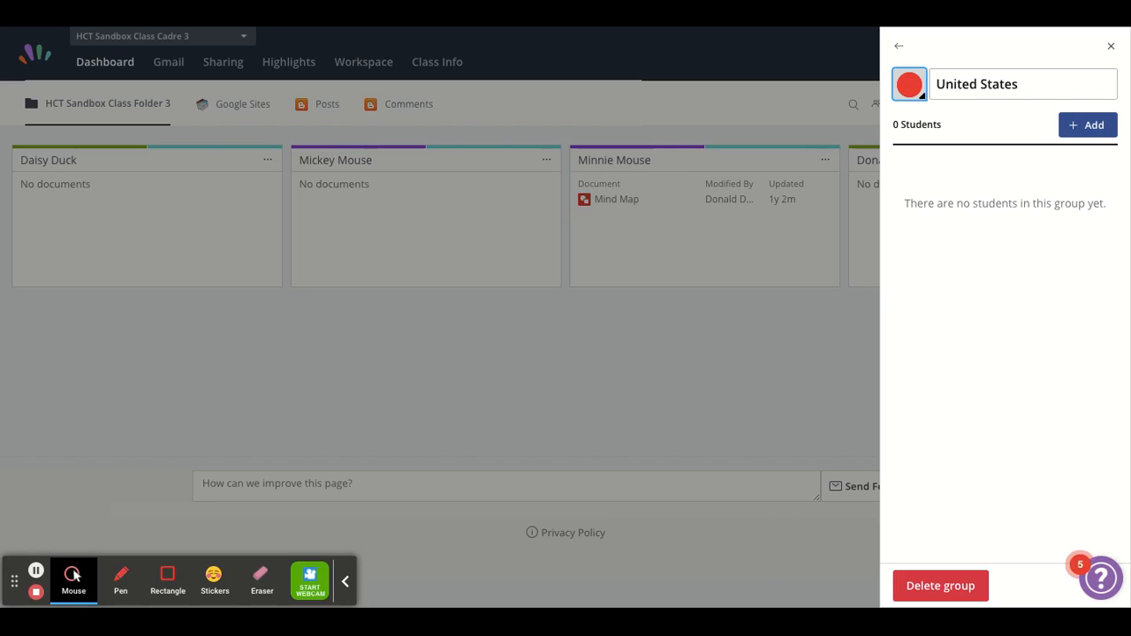
Step: Add the first two listed students to the United States group and return to the class groups list
left_click(1087, 125)
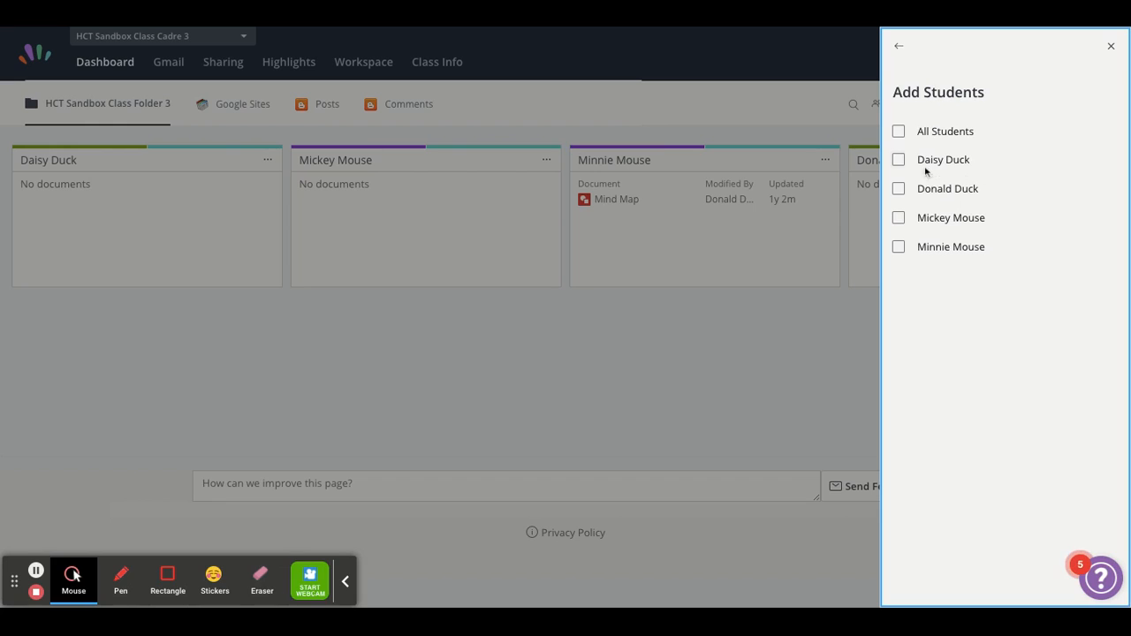
left_click(899, 161)
left_click(898, 192)
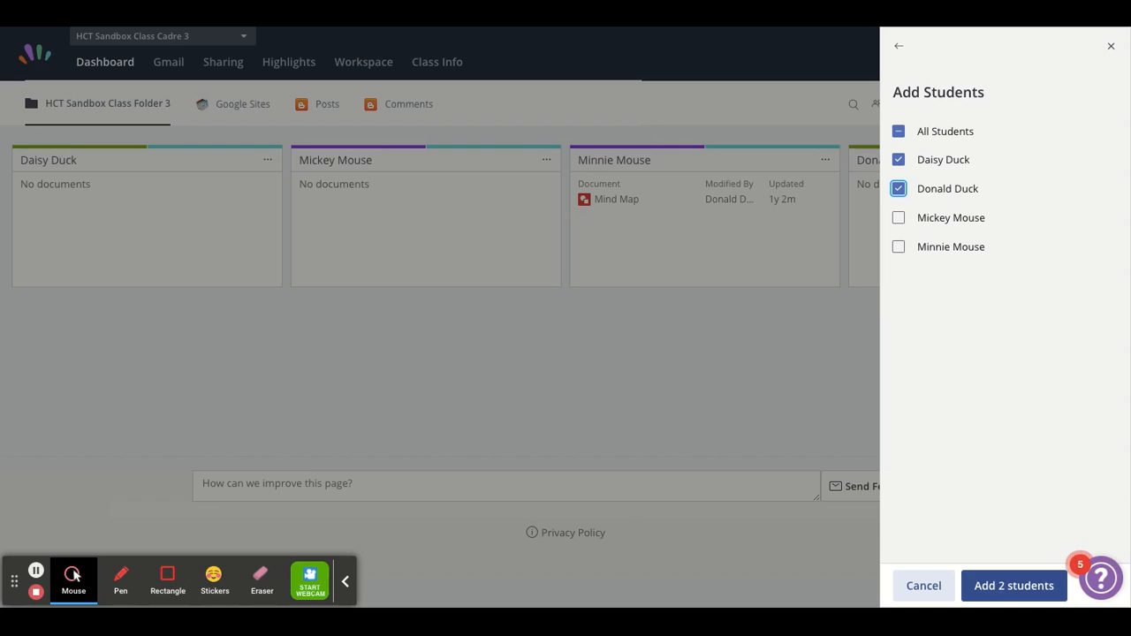
left_click(1013, 585)
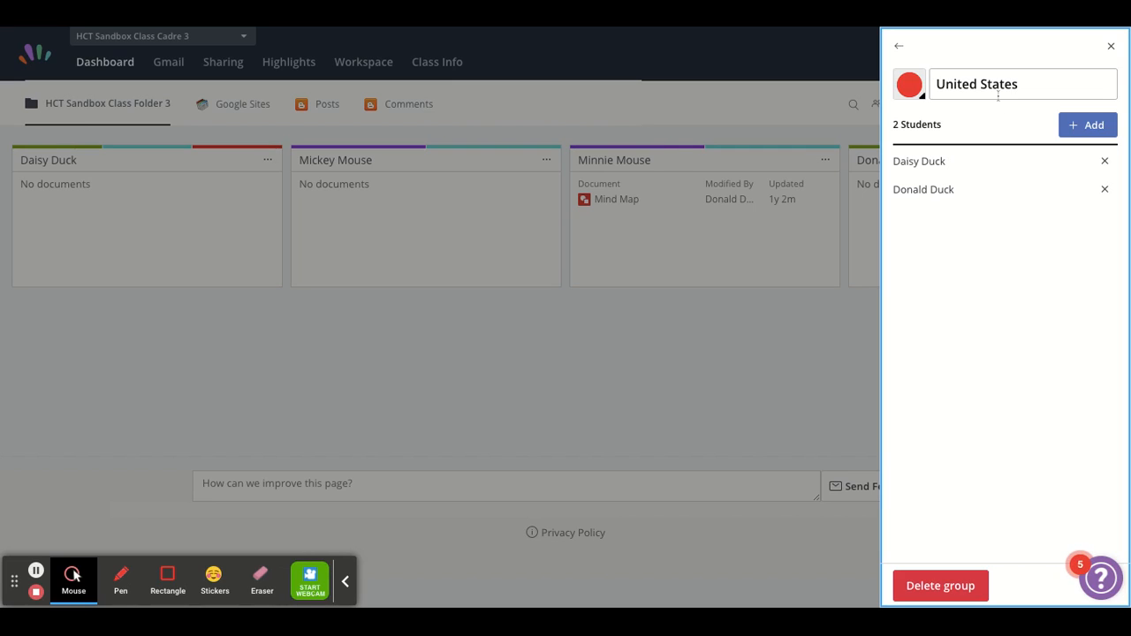
left_click(1078, 129)
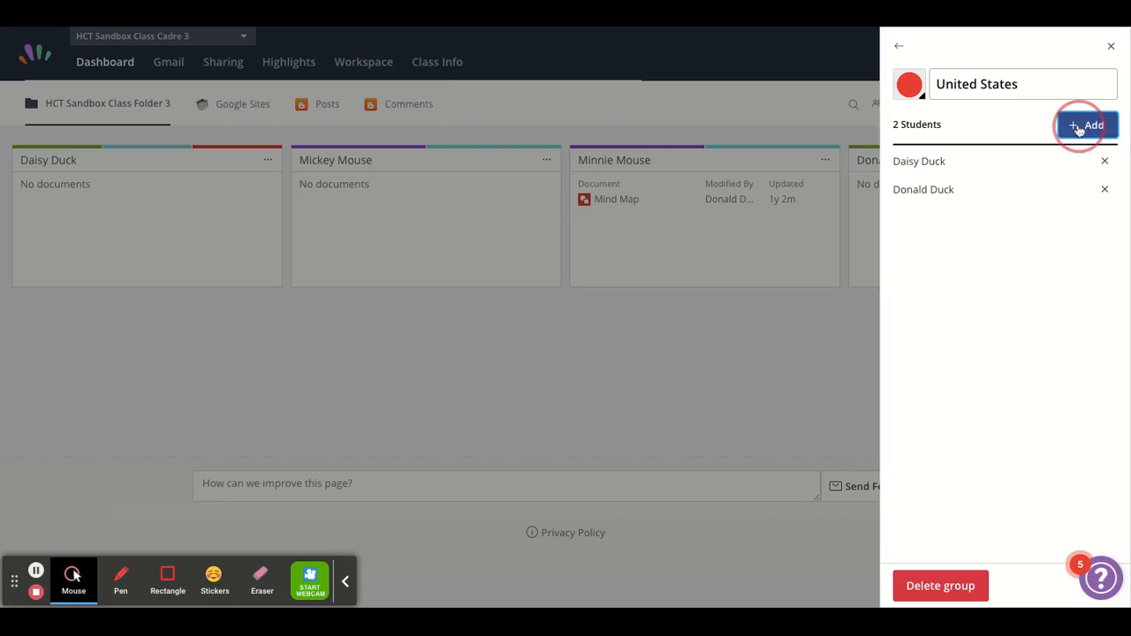
left_click(899, 48)
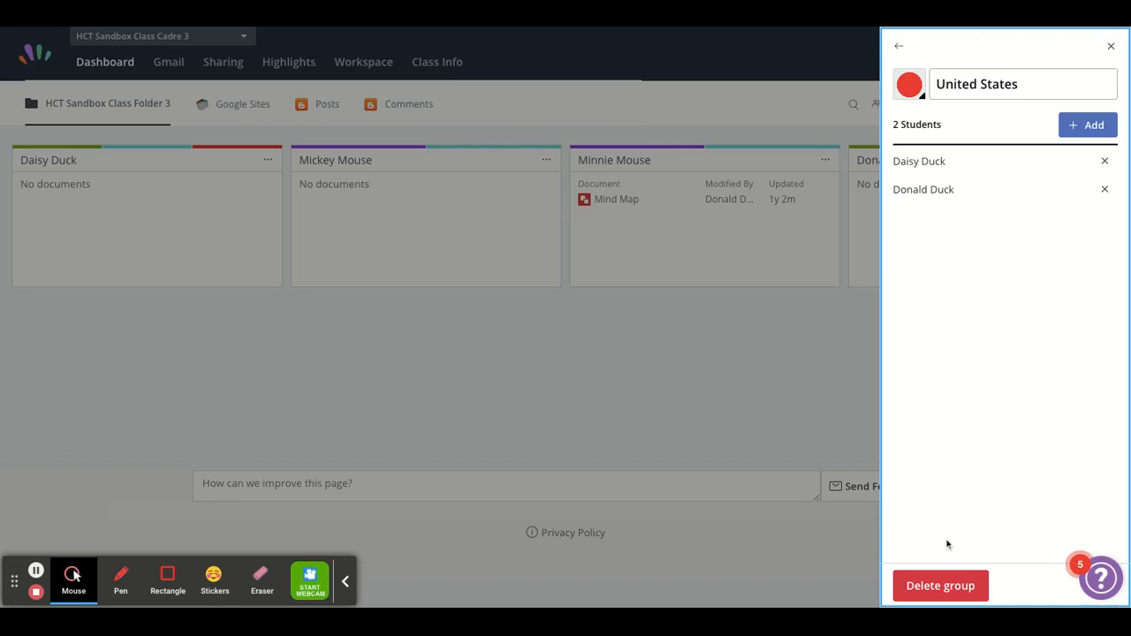
left_click(898, 51)
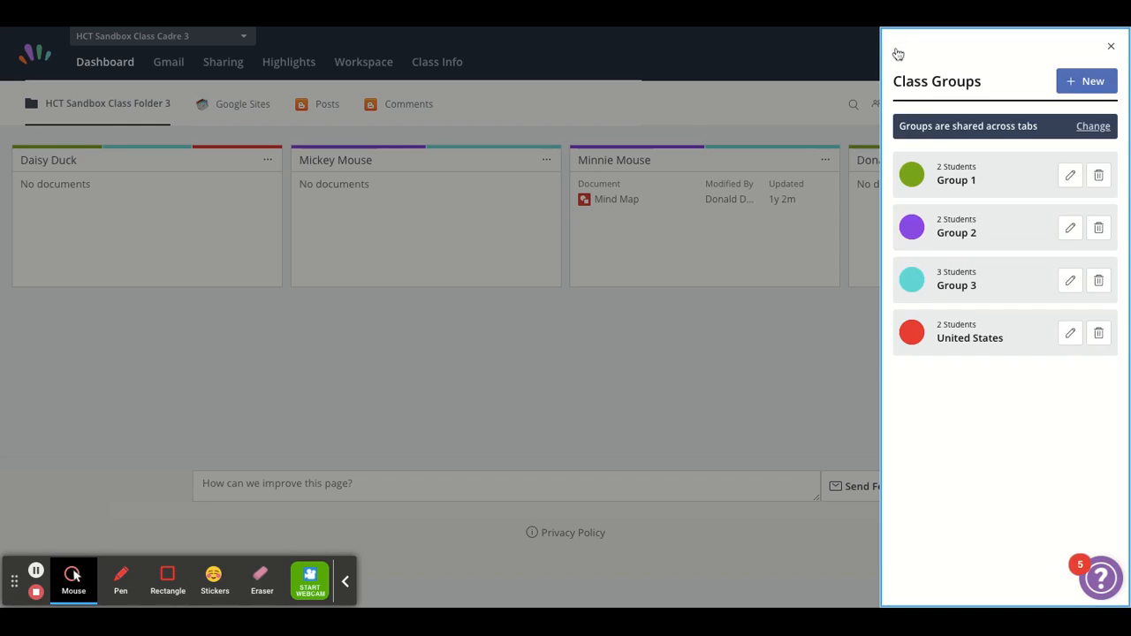
Step: Create another class group named Jamaica and set its colour to dark green
left_click(1078, 82)
left_click(963, 84)
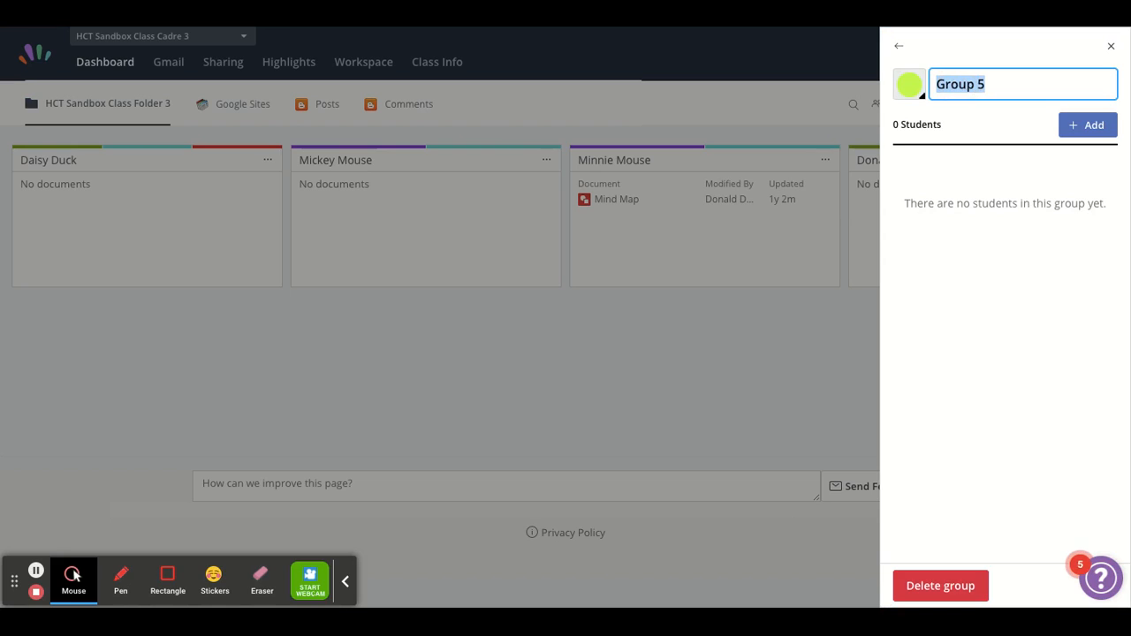
type("Jamaica")
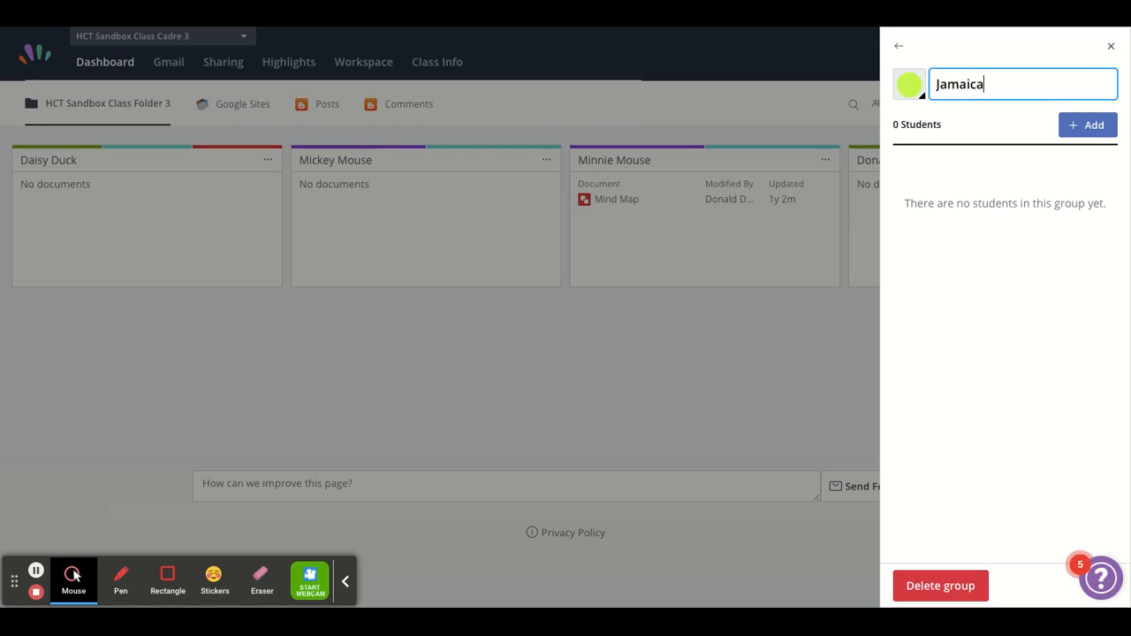
left_click(909, 89)
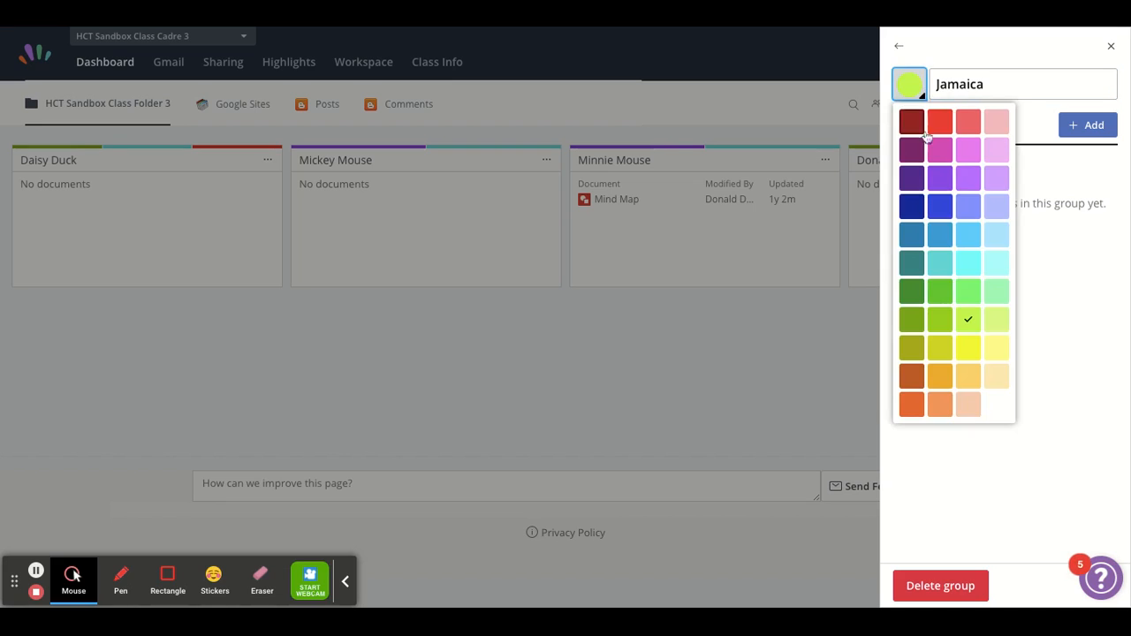
left_click(915, 292)
Step: Add the last two listed students to the Jamaica group and close the class groups
left_click(1093, 125)
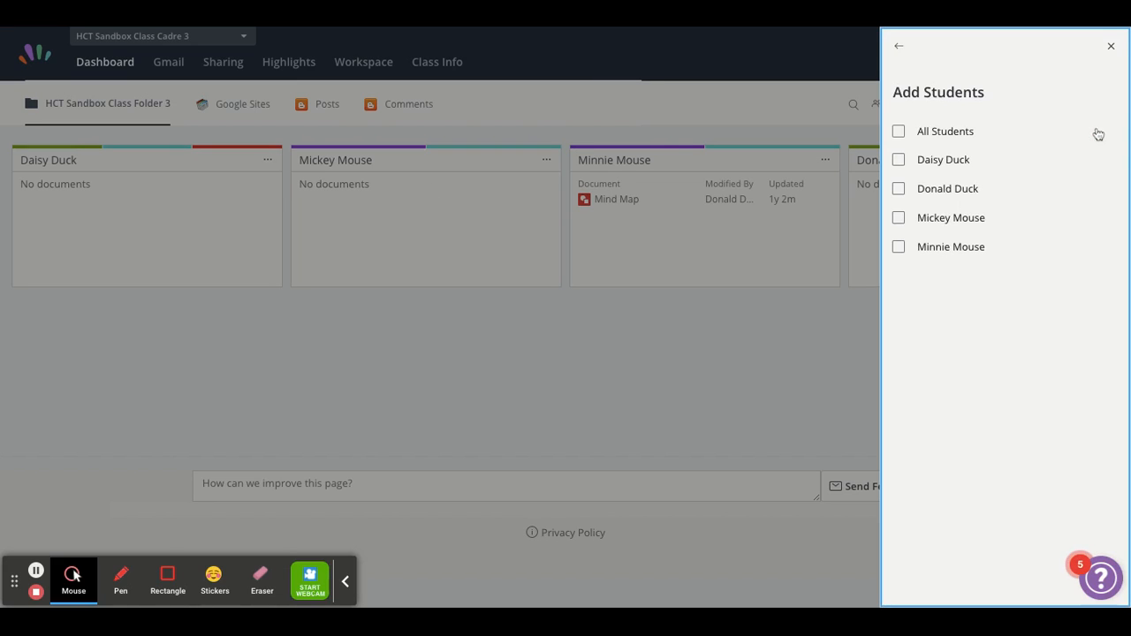
left_click(899, 217)
left_click(898, 246)
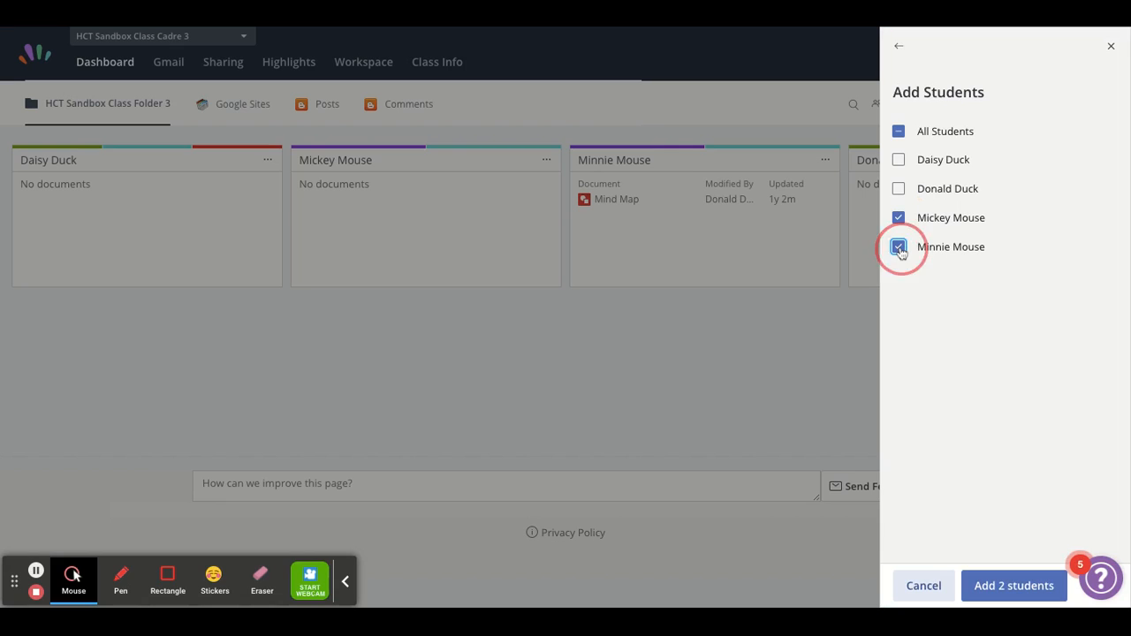
left_click(1007, 588)
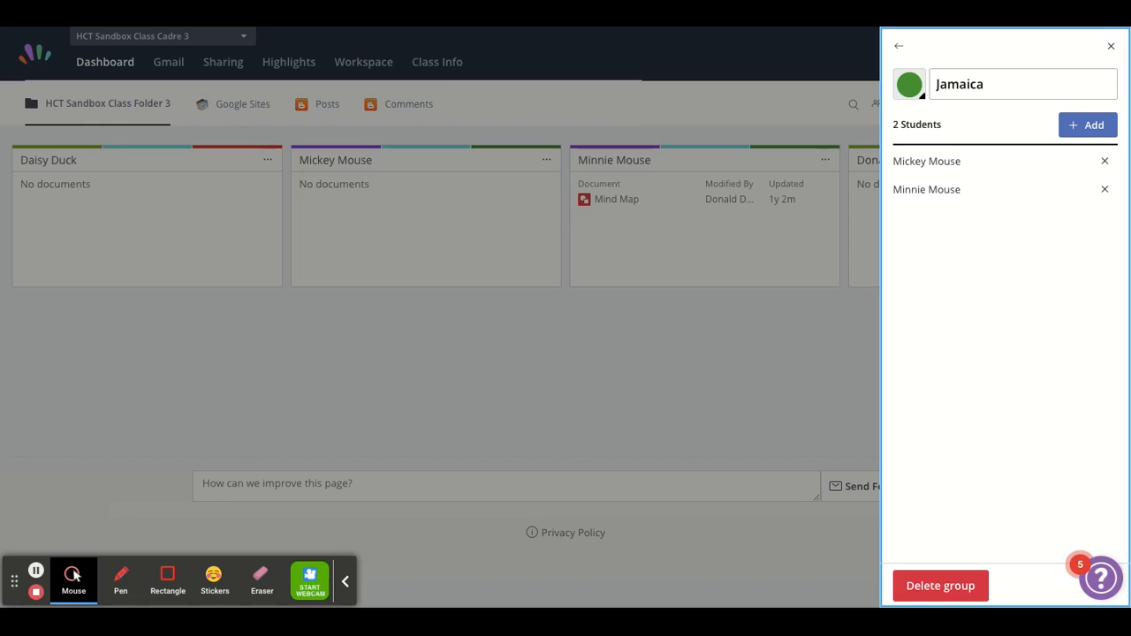
left_click(896, 51)
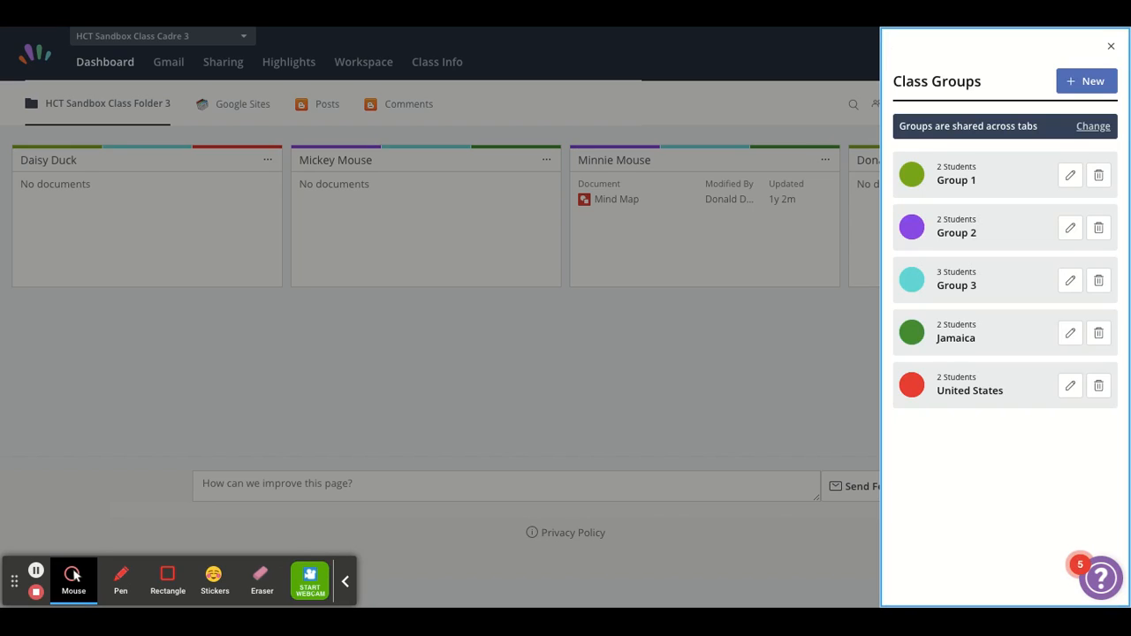
left_click(1111, 48)
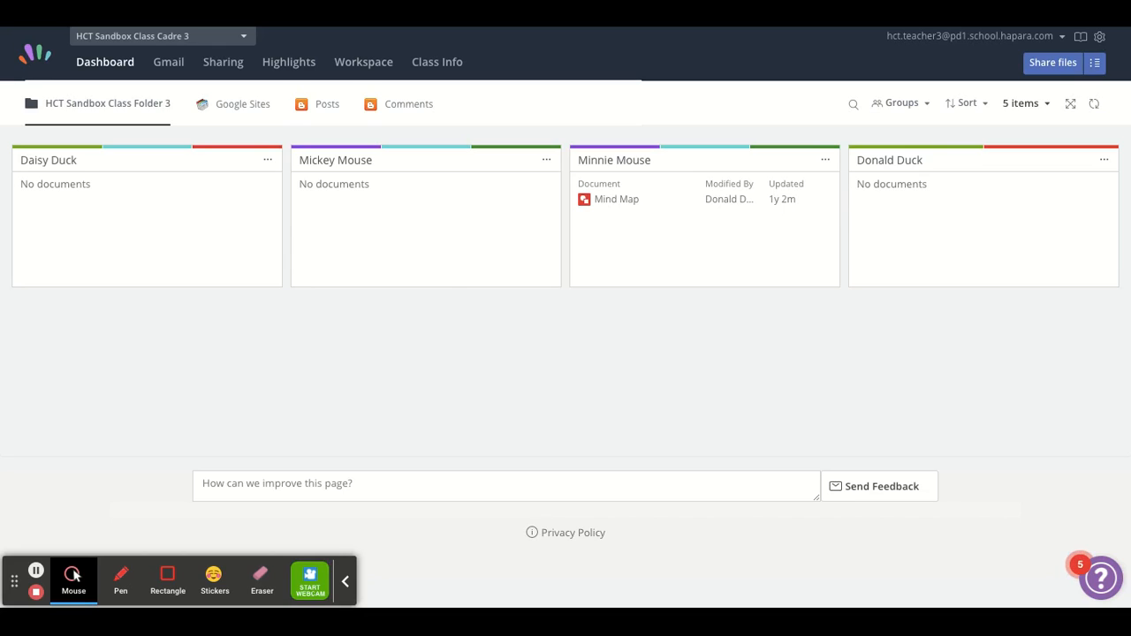
Step: Filter the dashboard by the Jamaica group alone, by the United States group alone, and remove the filter
left_click(903, 103)
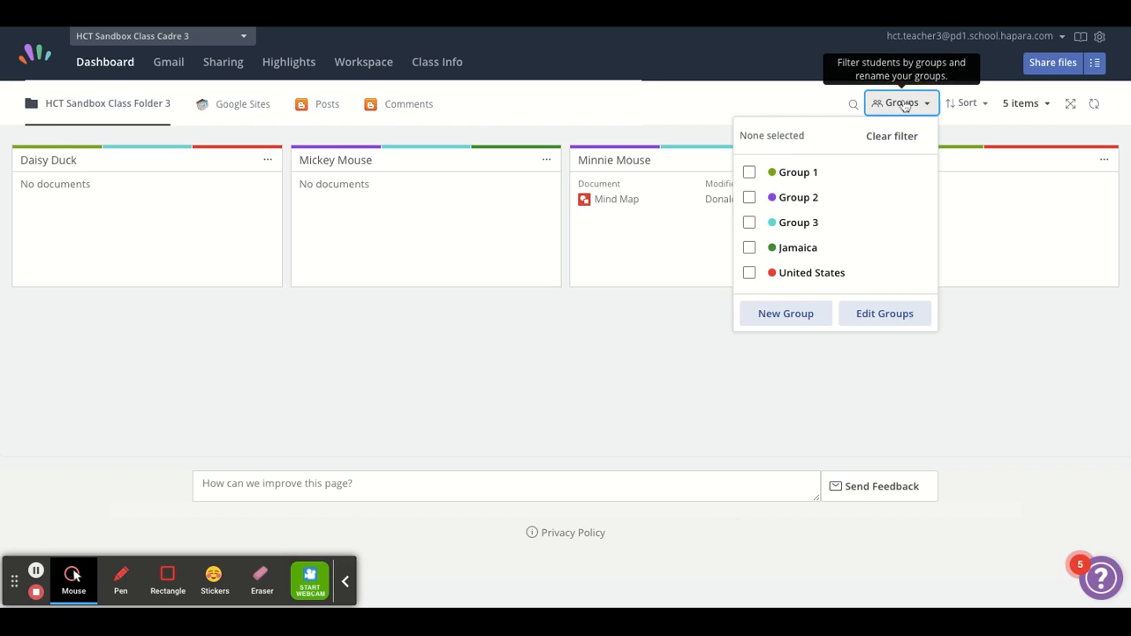
left_click(749, 250)
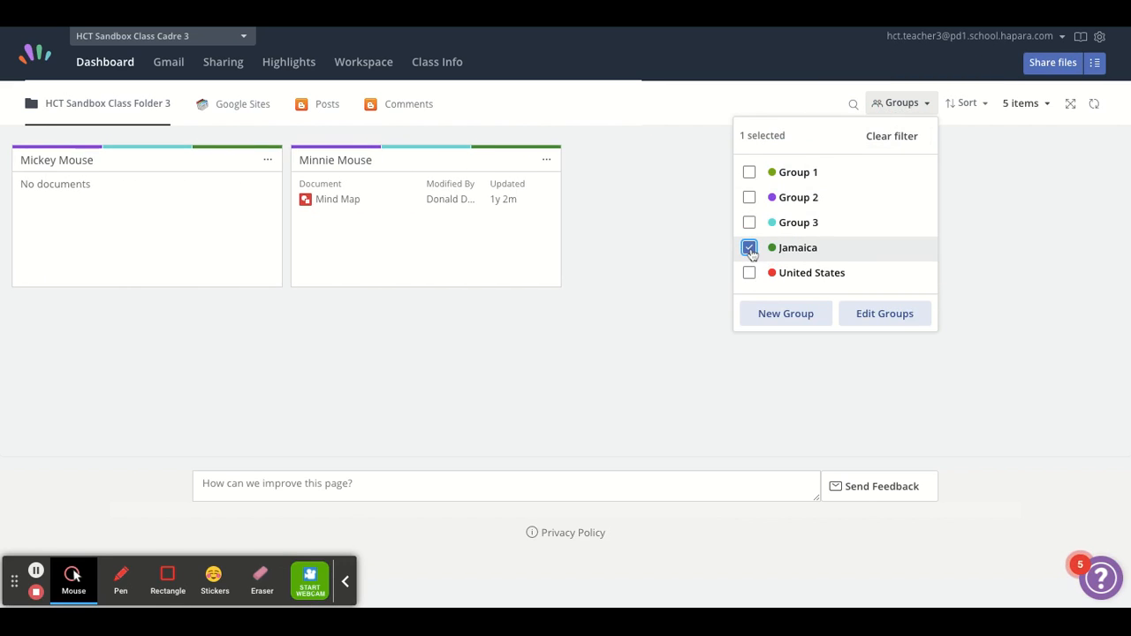
left_click(749, 249)
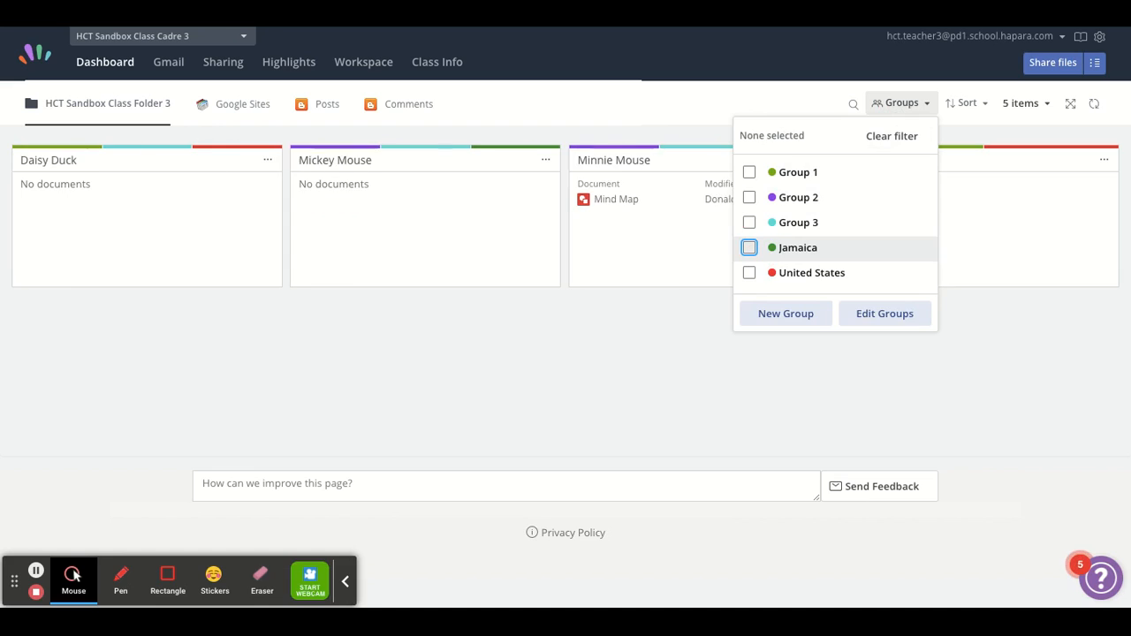
left_click(749, 275)
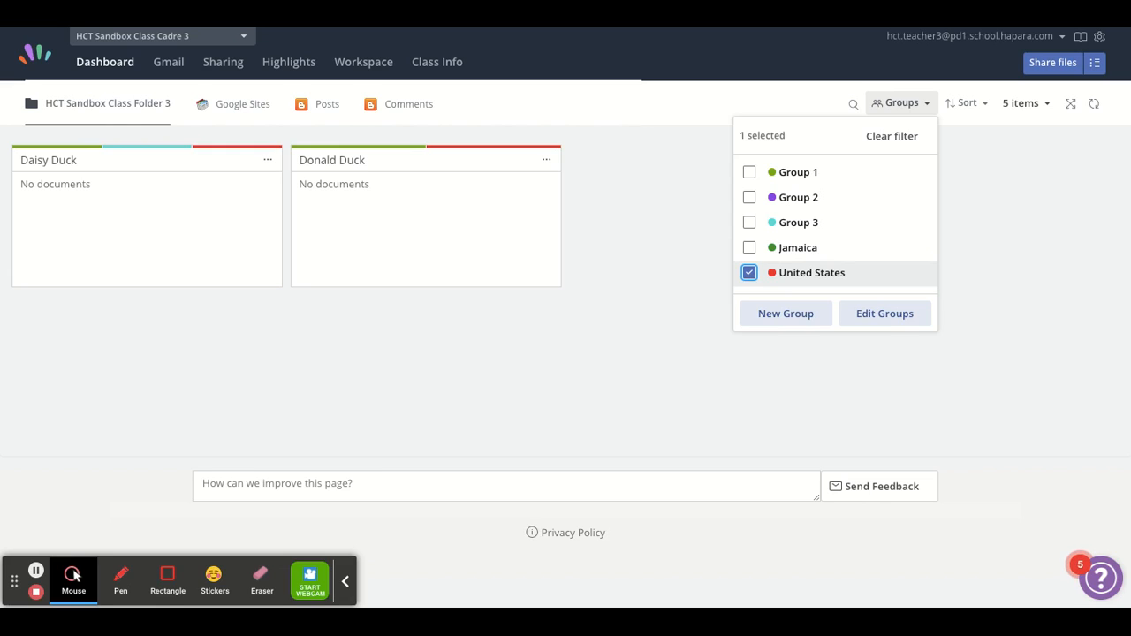
left_click(749, 272)
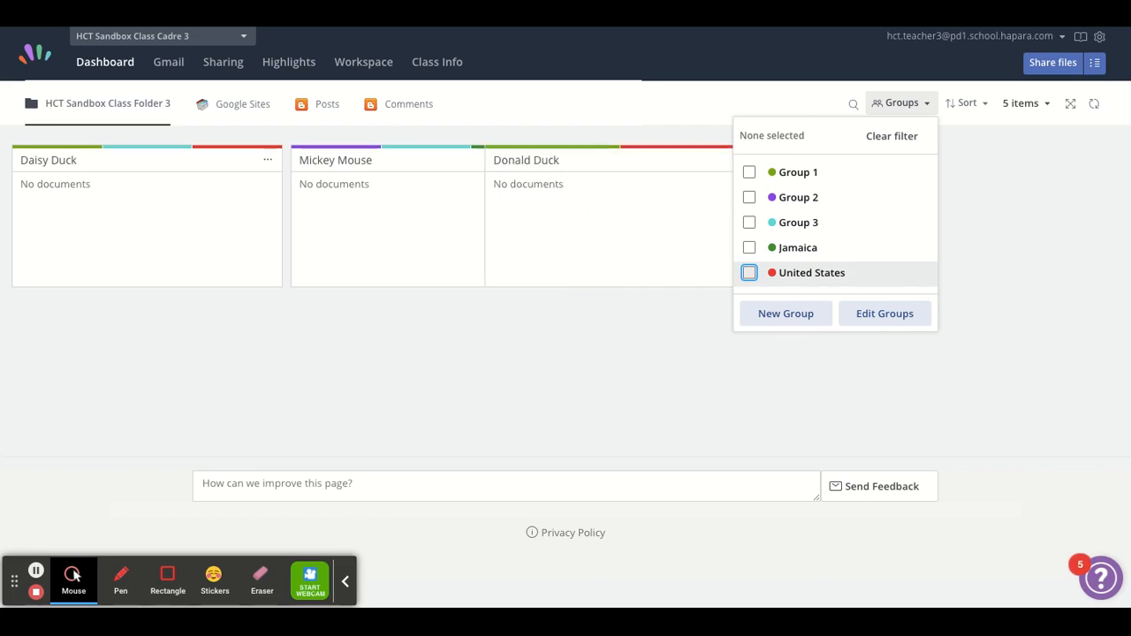
left_click(669, 342)
Step: Move the last student tile on the dashboard to second place, beside the other United States group member
triple_click(928, 210)
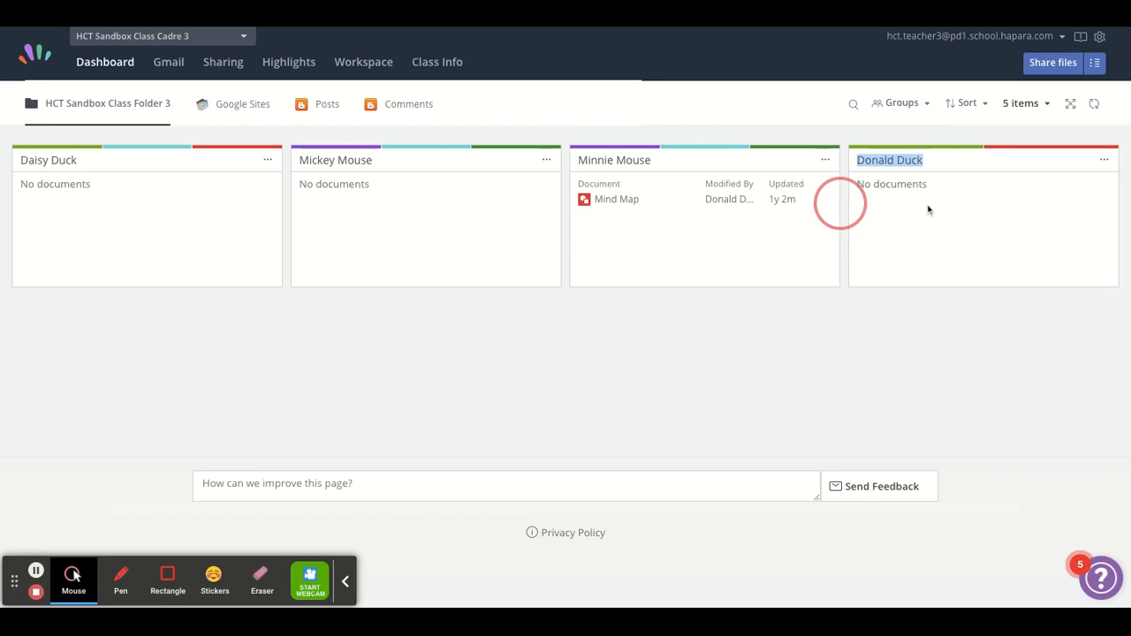
left_click_drag(961, 169, 435, 152)
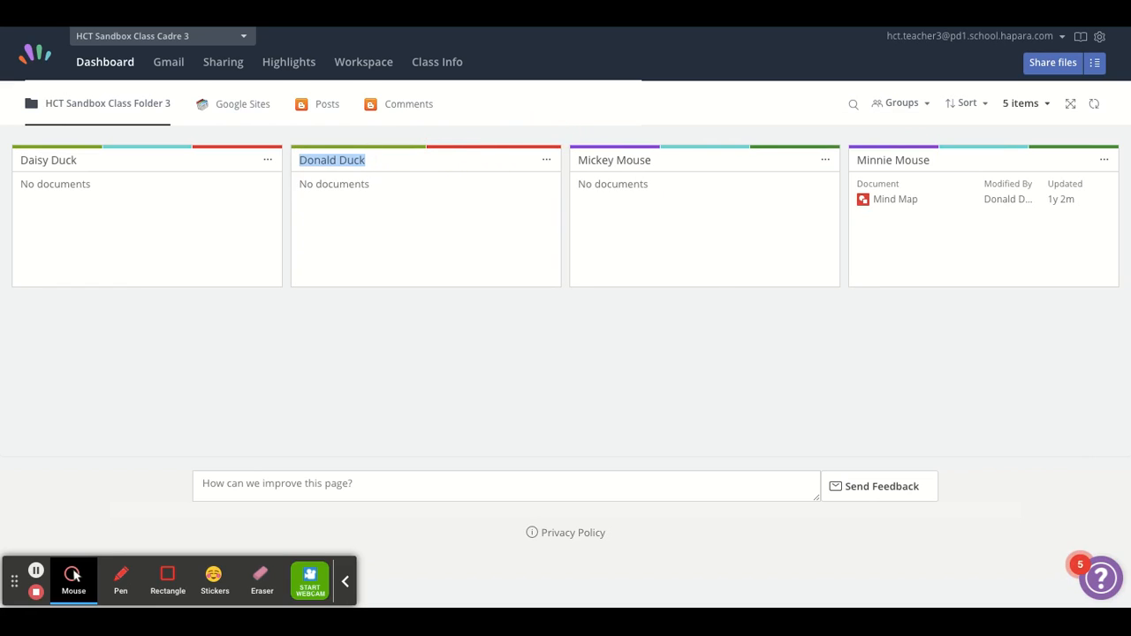
left_click(582, 347)
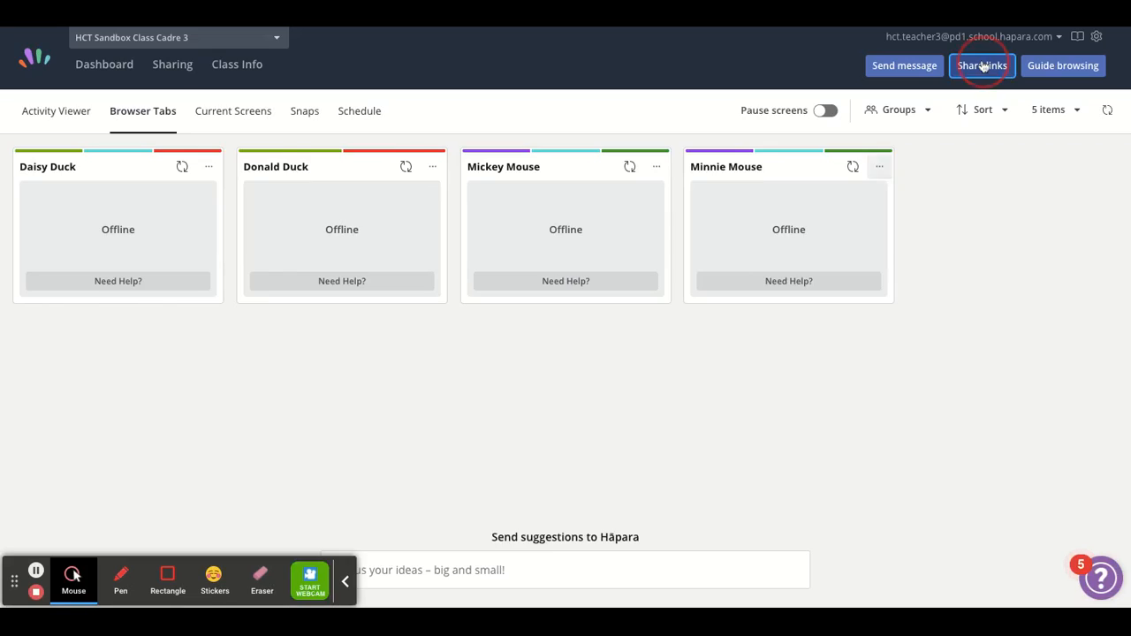
left_click(982, 67)
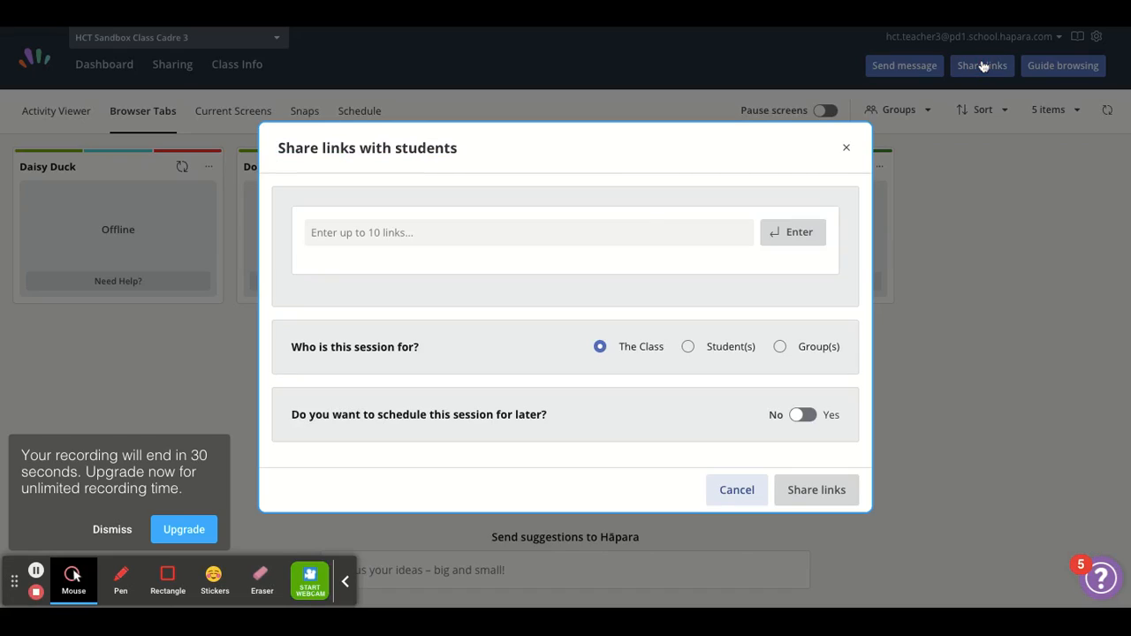
left_click(625, 224)
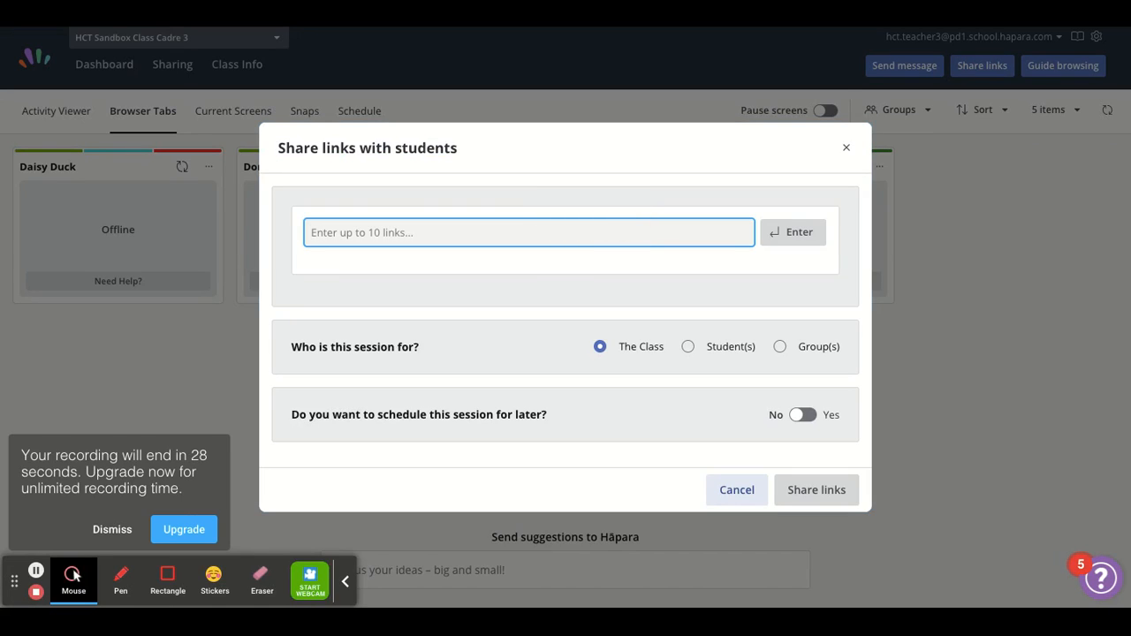
type("ww")
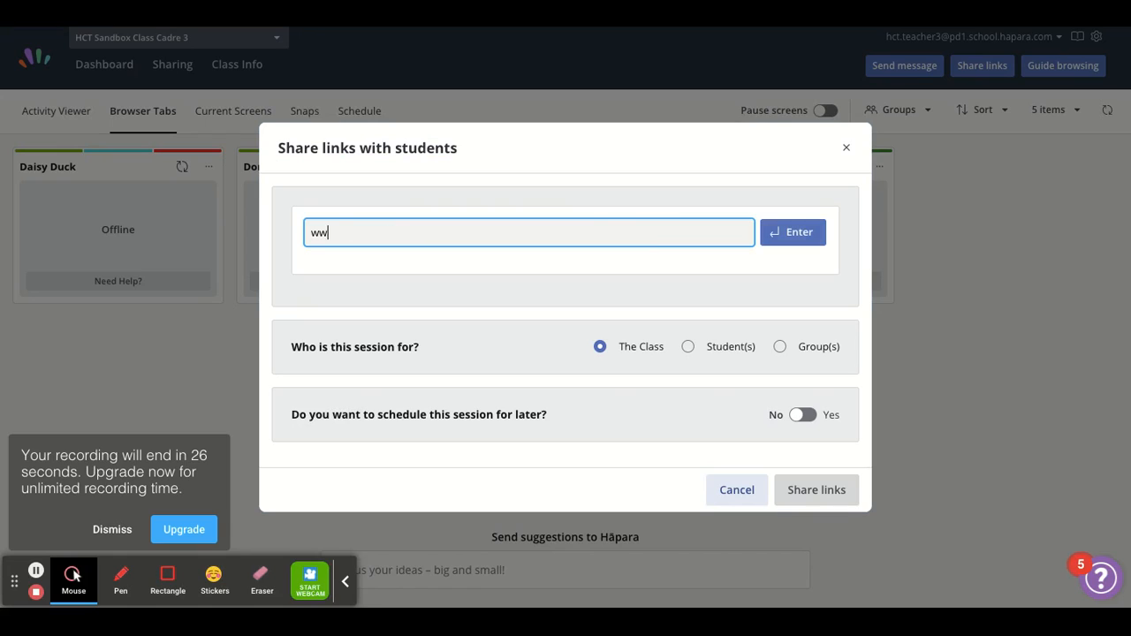
type("w.jamaica.com")
key("Return")
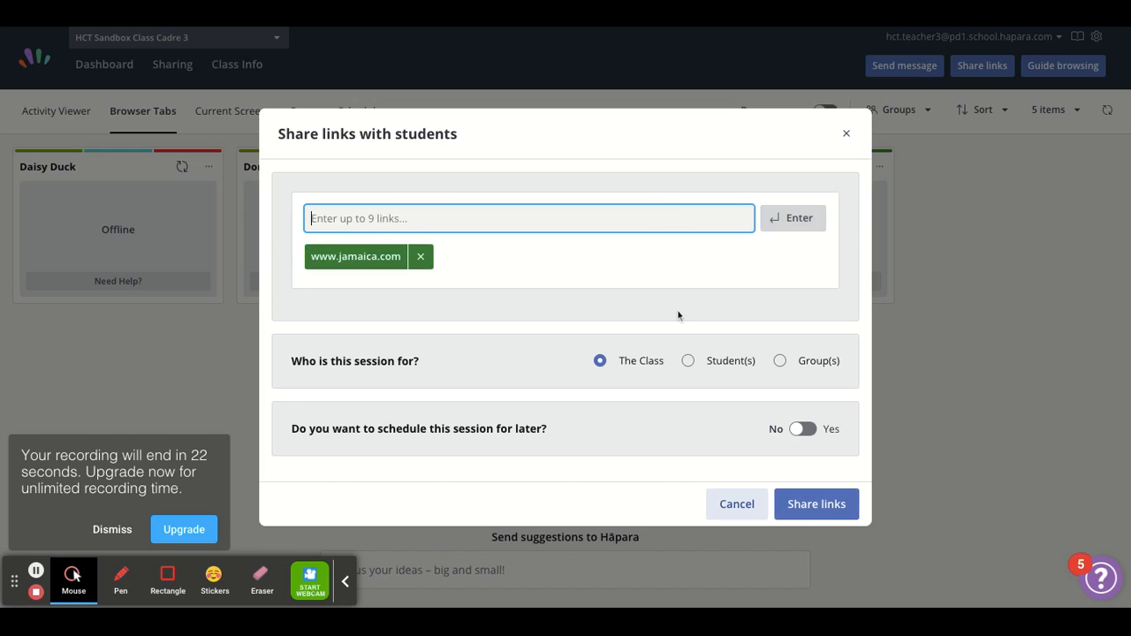
Step: Limit the session to the Jamaica group and share the link
left_click(781, 364)
scroll(414, 405, "down", 1)
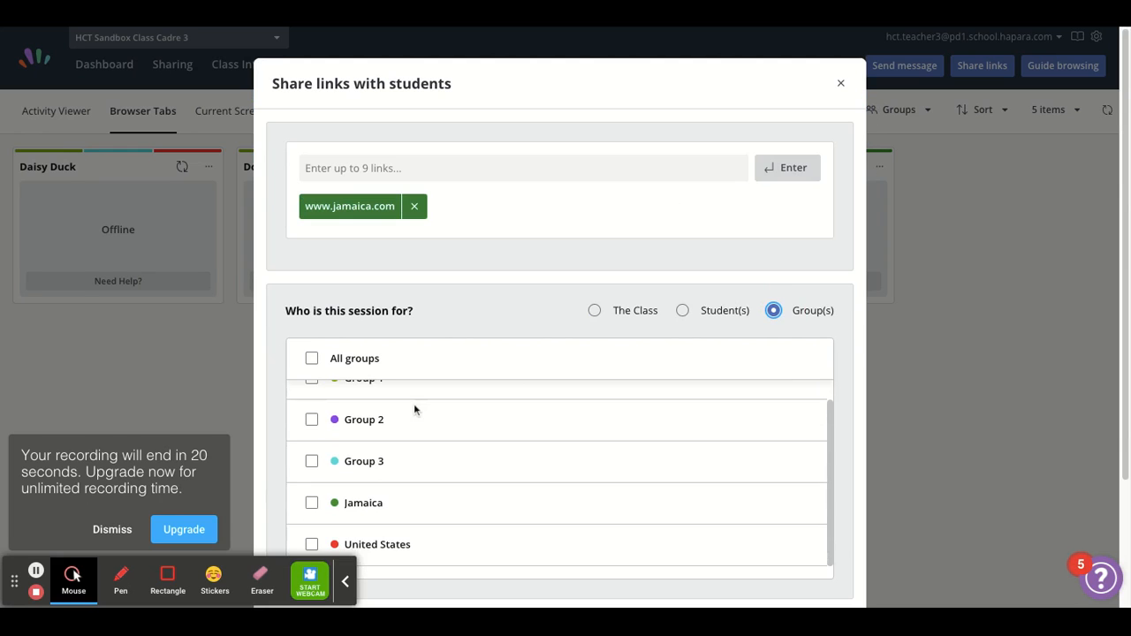
scroll(414, 403, "down", 3)
left_click(311, 349)
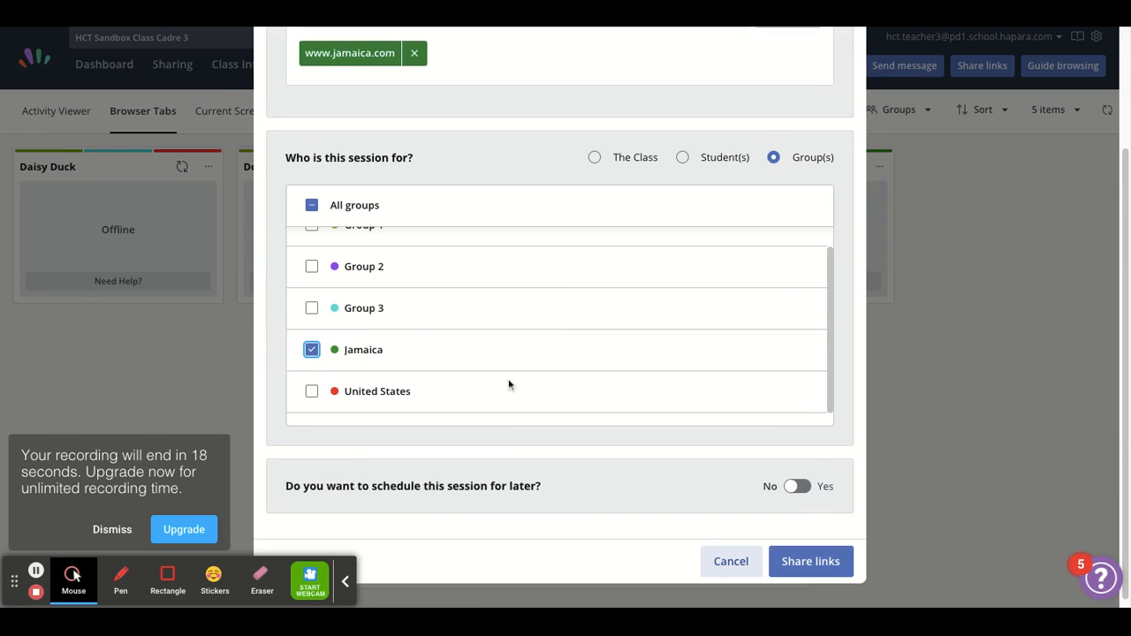
left_click(772, 570)
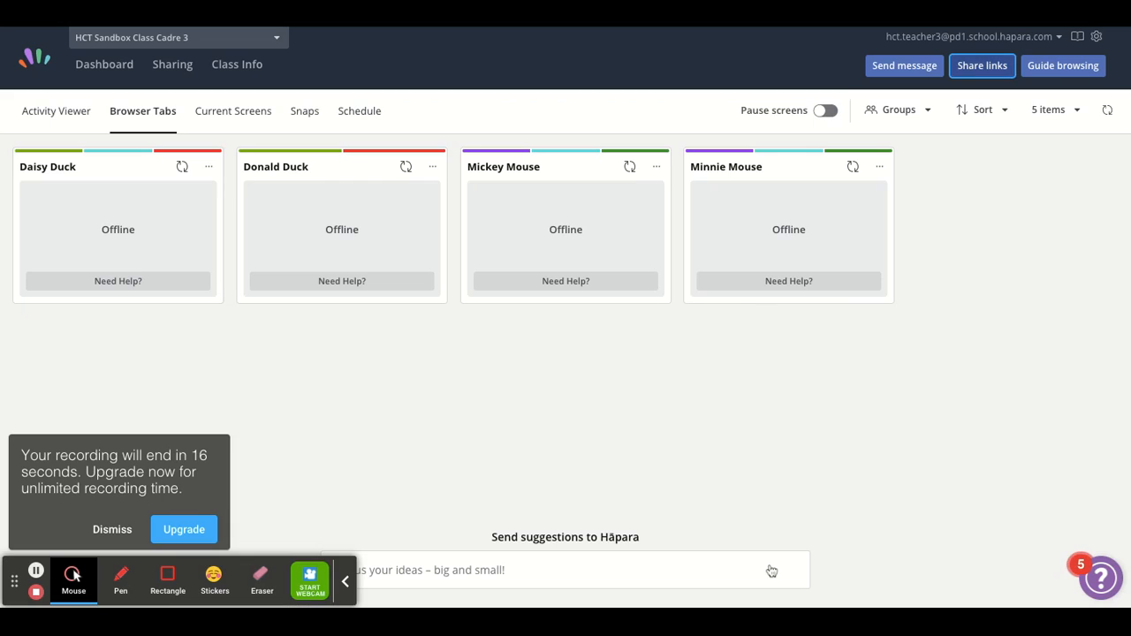